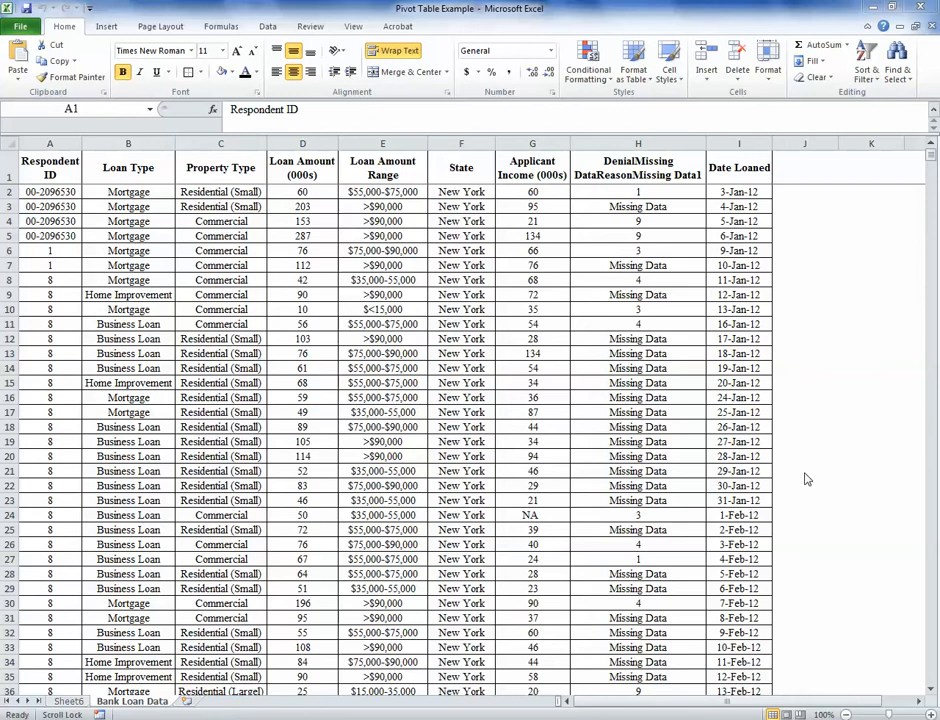
Step: Examine the Bank Loan Data records and the column headings from Respondent ID through Loan Amount Range
{"action": "left_click", "coordinate": [474, 269]}
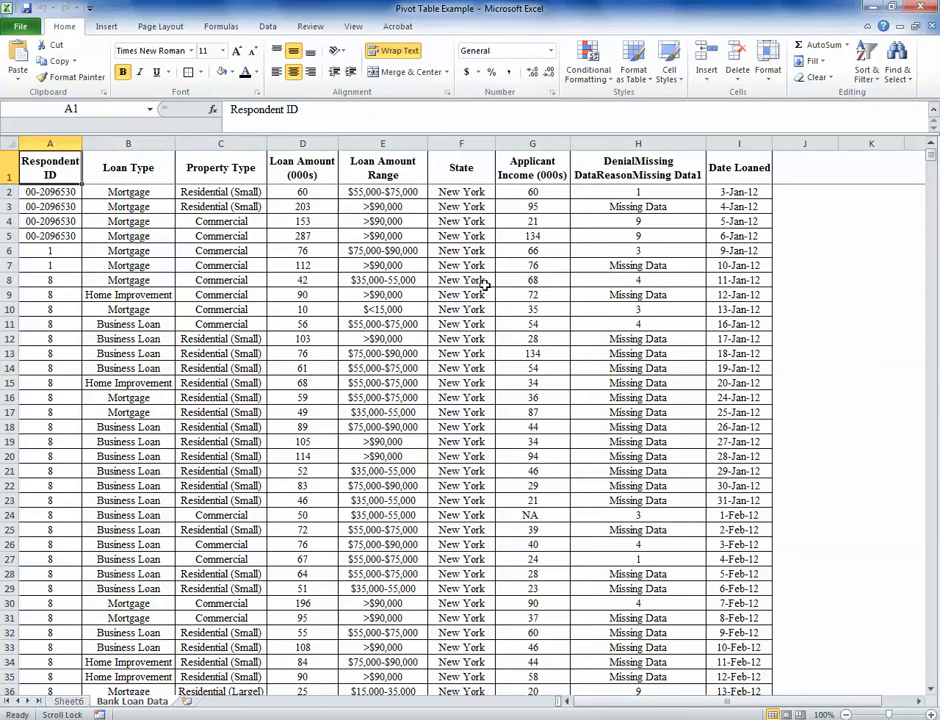
{"action": "scroll", "coordinate": [484, 285], "scroll_direction": "down", "scroll_amount": 20}
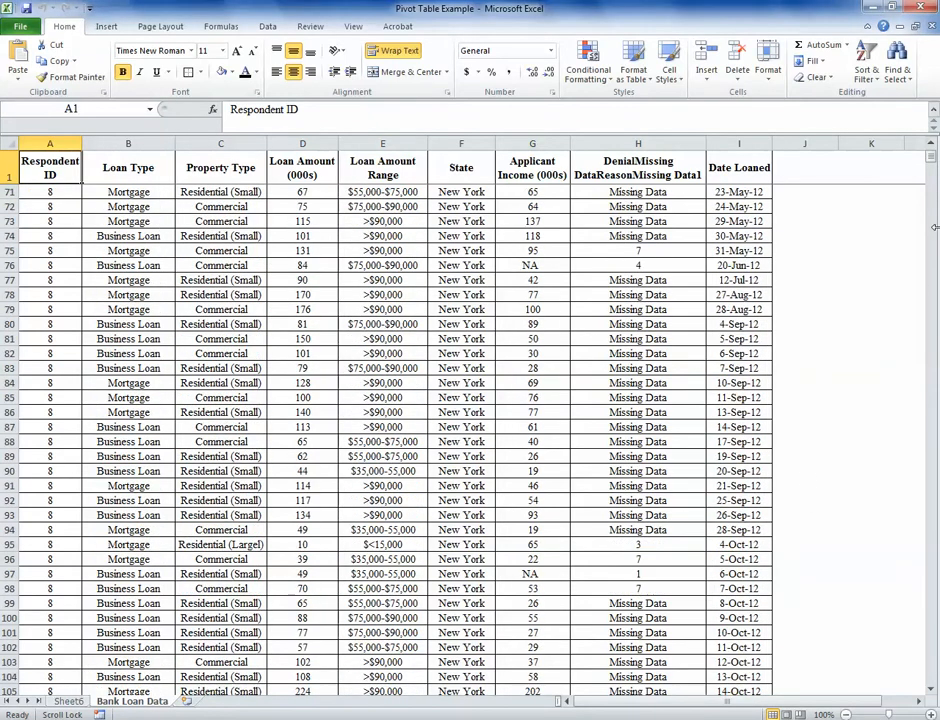
{"action": "left_click_drag", "start_coordinate": [935, 177], "coordinate": [935, 148]}
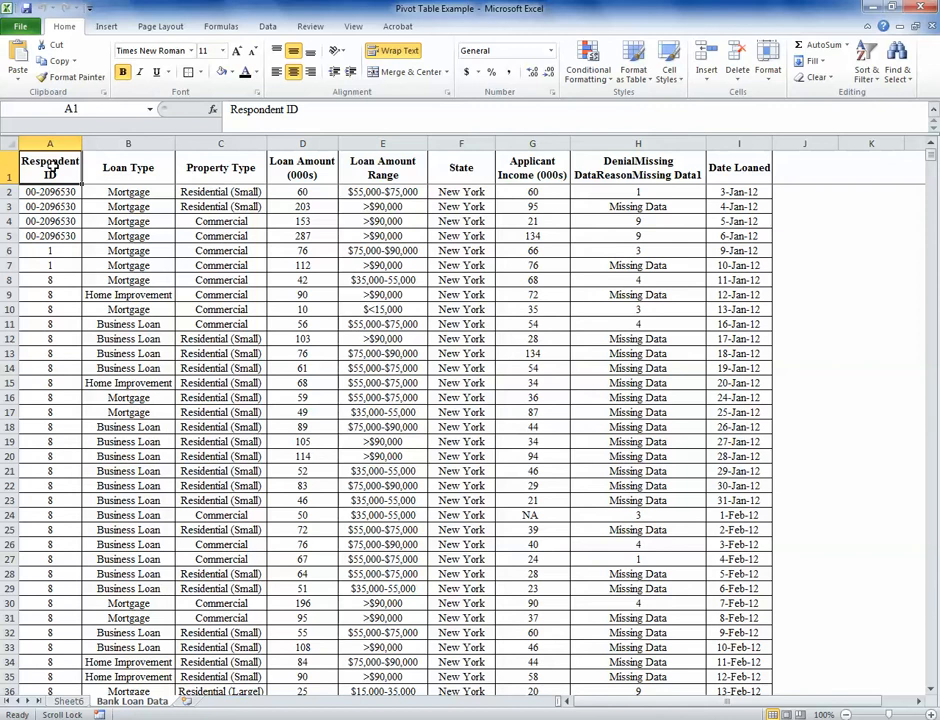
{"action": "left_click_drag", "start_coordinate": [50, 171], "coordinate": [65, 544]}
{"action": "left_click", "coordinate": [129, 181]}
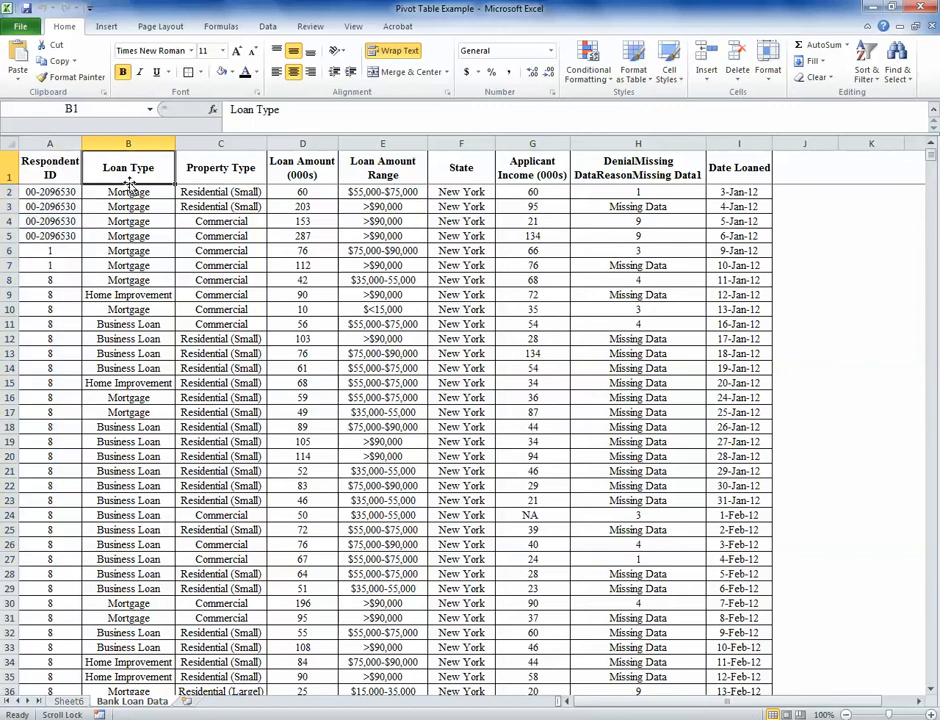
{"action": "left_click", "coordinate": [222, 178]}
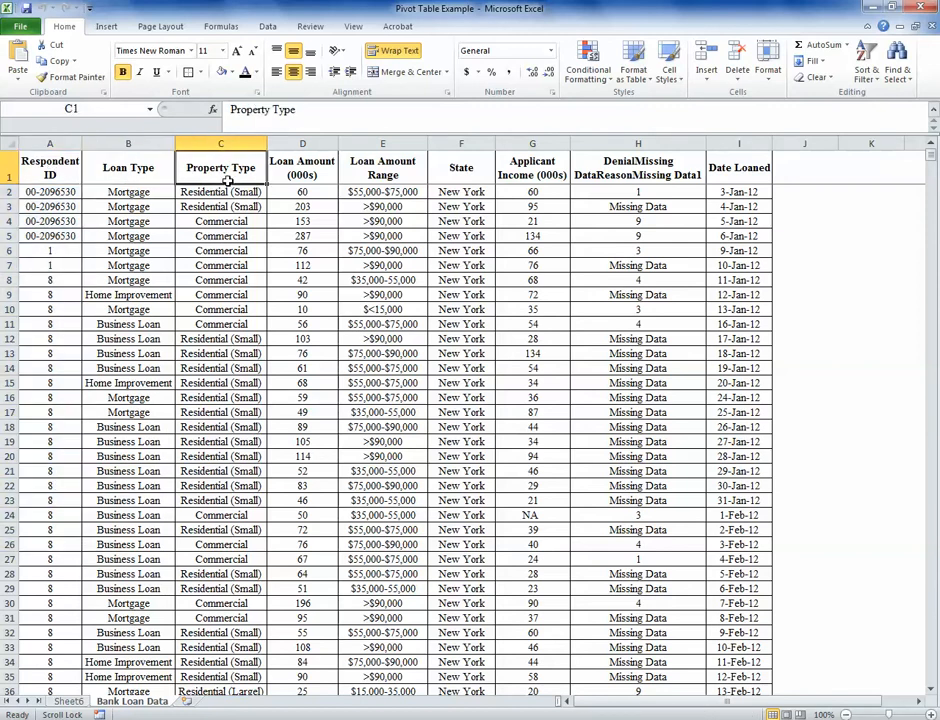
{"action": "left_click", "coordinate": [330, 170]}
{"action": "left_click", "coordinate": [355, 178]}
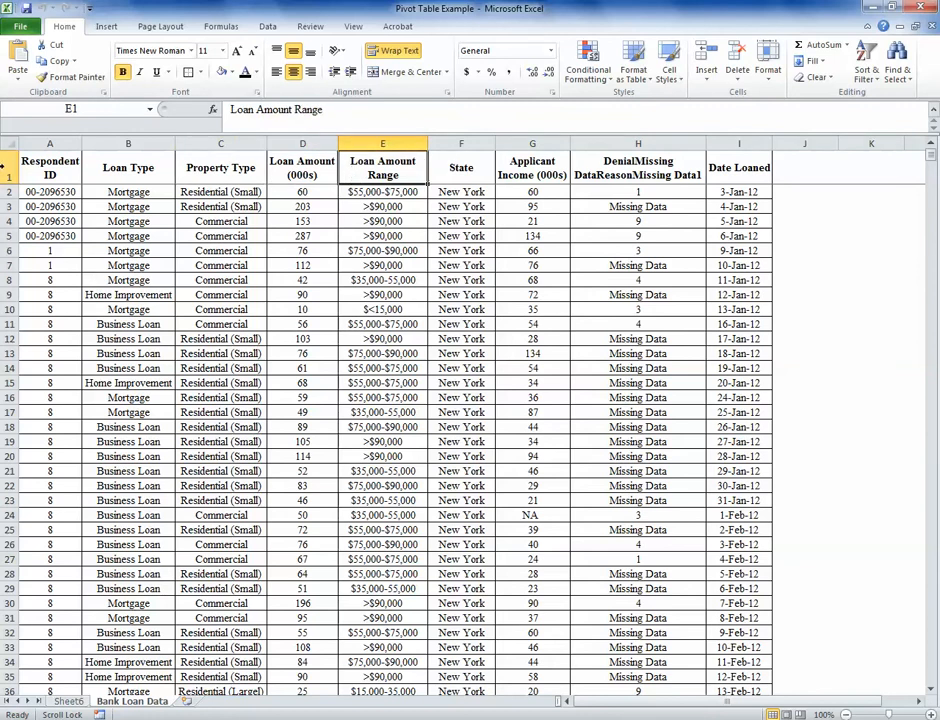
Step: Create a PivotTable on a new worksheet from all columns A to I of the Bank Loan Data sheet
{"action": "left_click", "coordinate": [11, 143]}
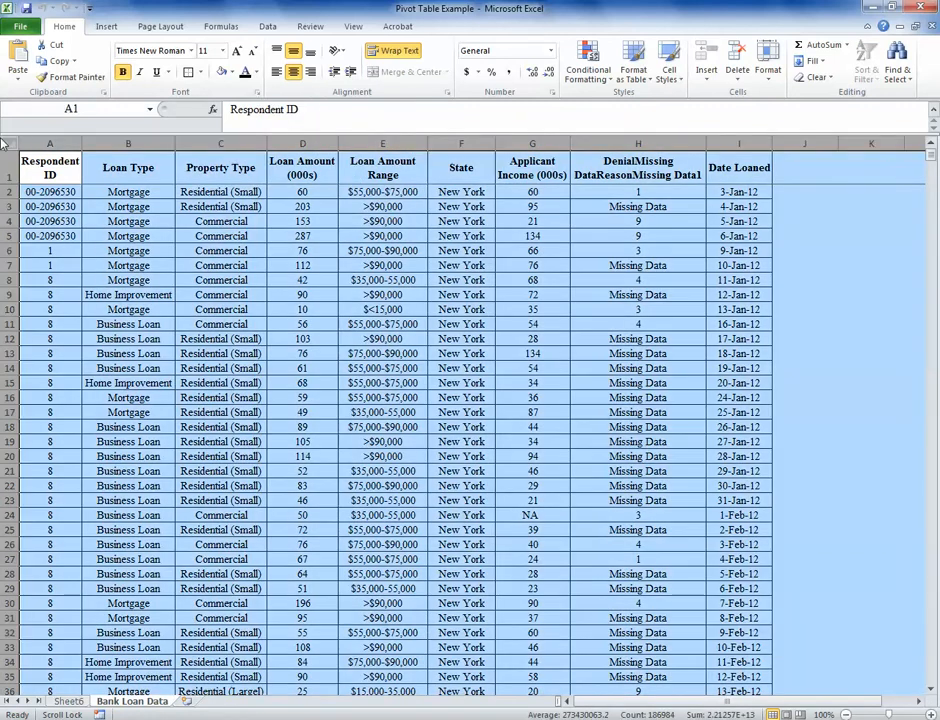
{"action": "left_click", "coordinate": [105, 27]}
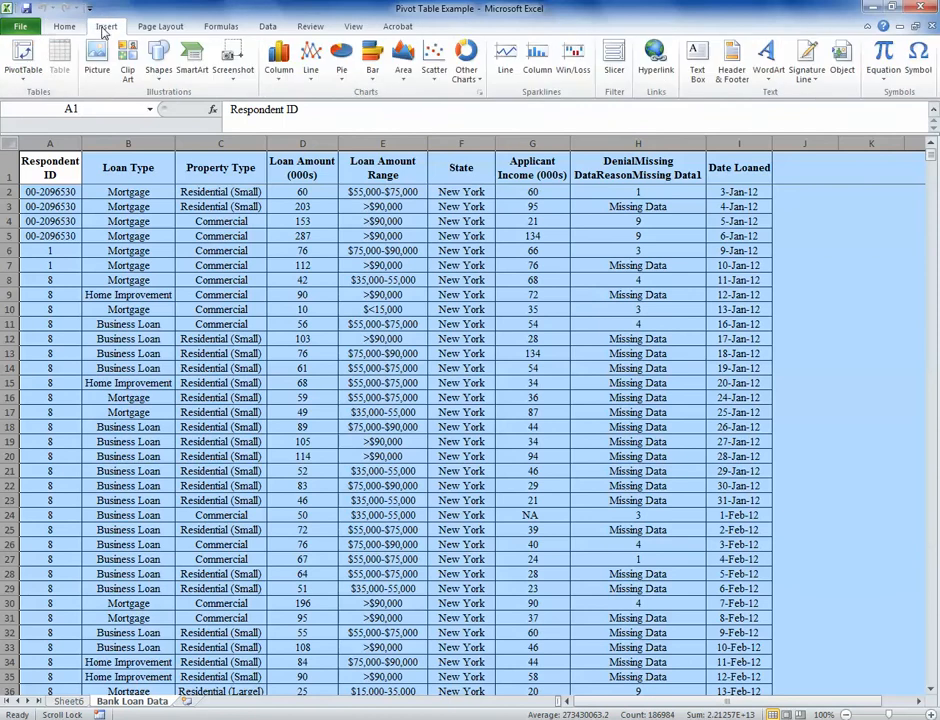
{"action": "left_click", "coordinate": [24, 52]}
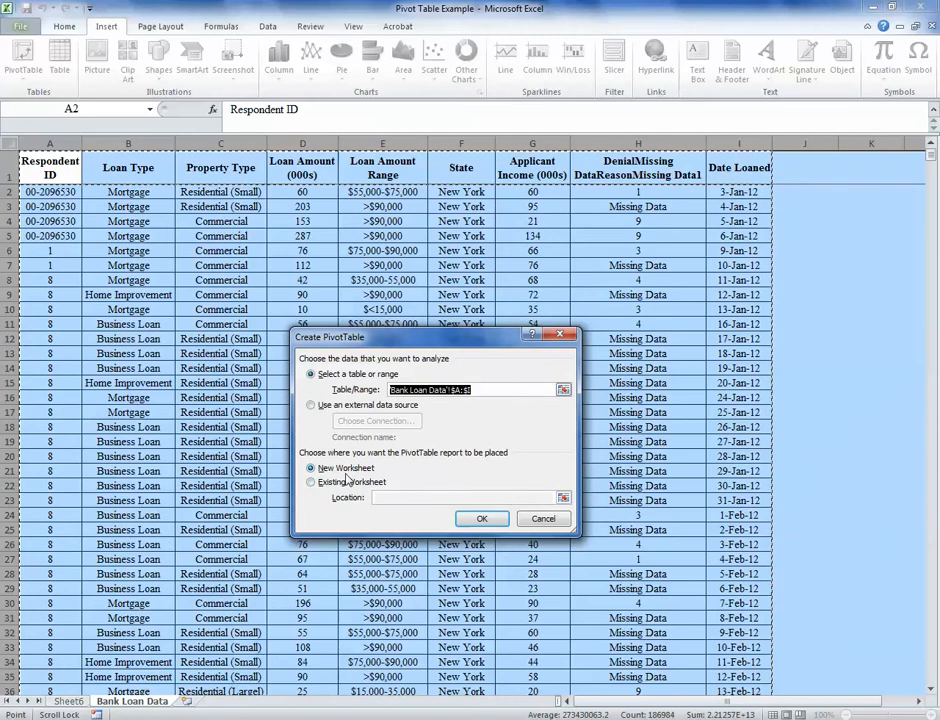
{"action": "left_click", "coordinate": [482, 518]}
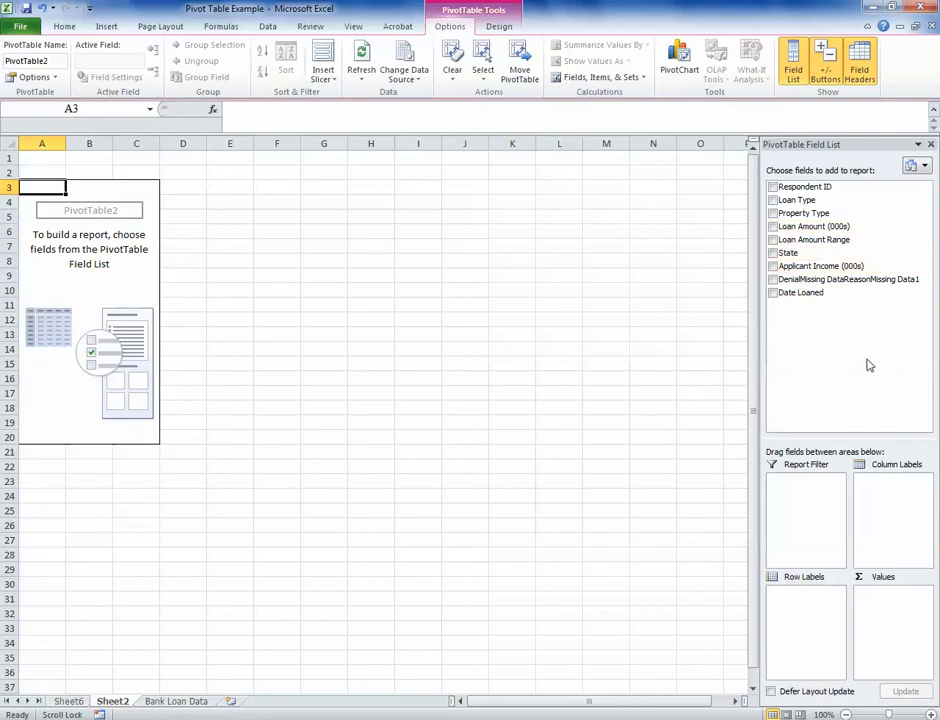
Step: Lay out the PivotTable with Loan Type as row labels, Loan Amount (000s) as values and Date Loaned as column labels
{"action": "left_click_drag", "start_coordinate": [900, 200], "coordinate": [818, 632]}
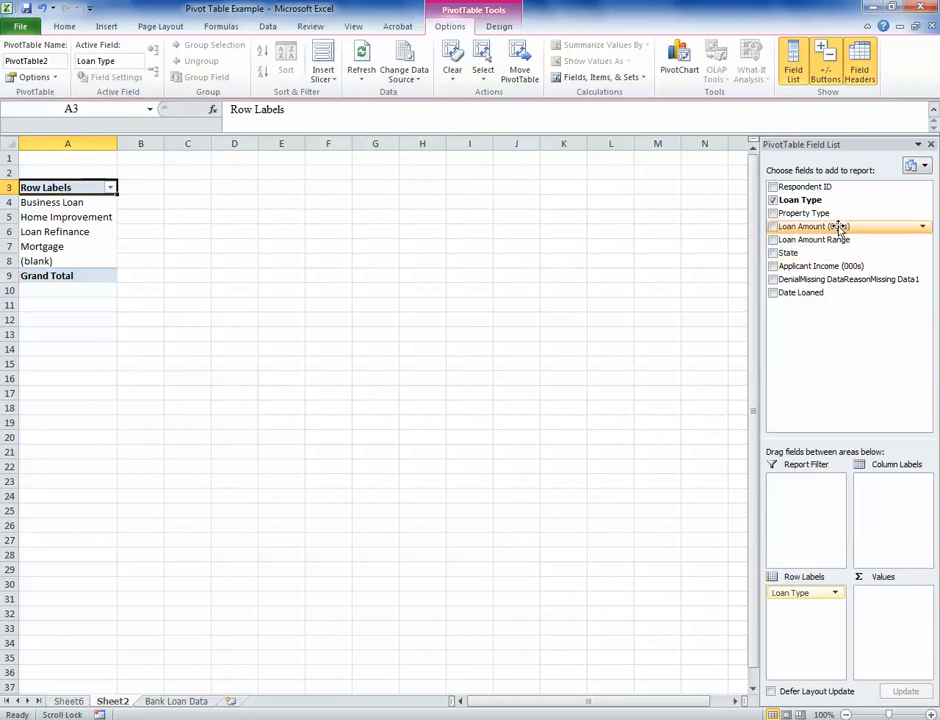
{"action": "left_click_drag", "start_coordinate": [838, 228], "coordinate": [887, 594]}
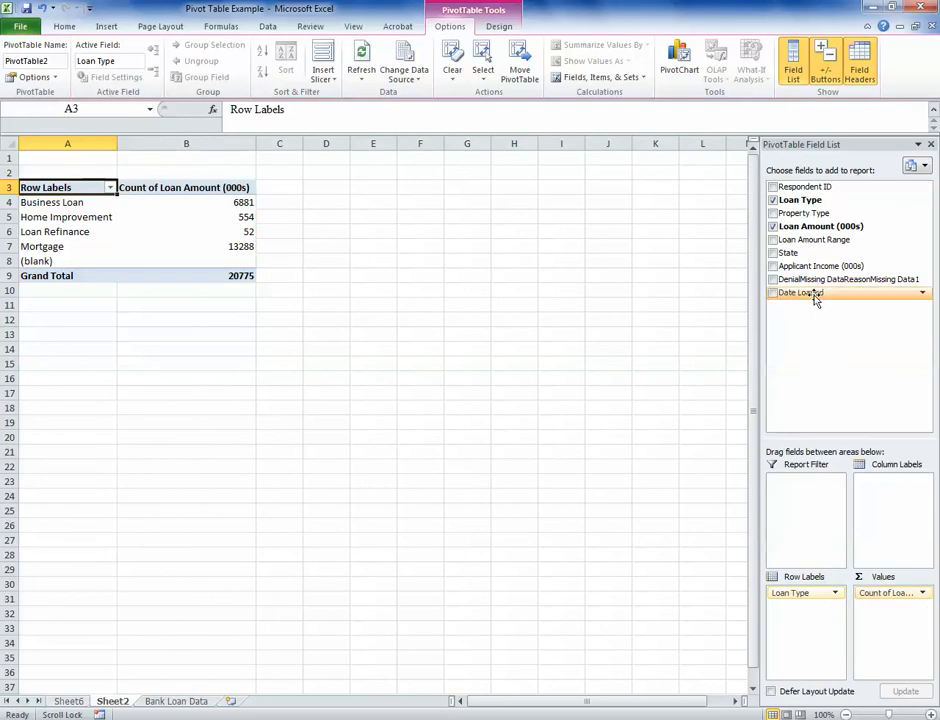
{"action": "left_click_drag", "start_coordinate": [813, 293], "coordinate": [884, 494]}
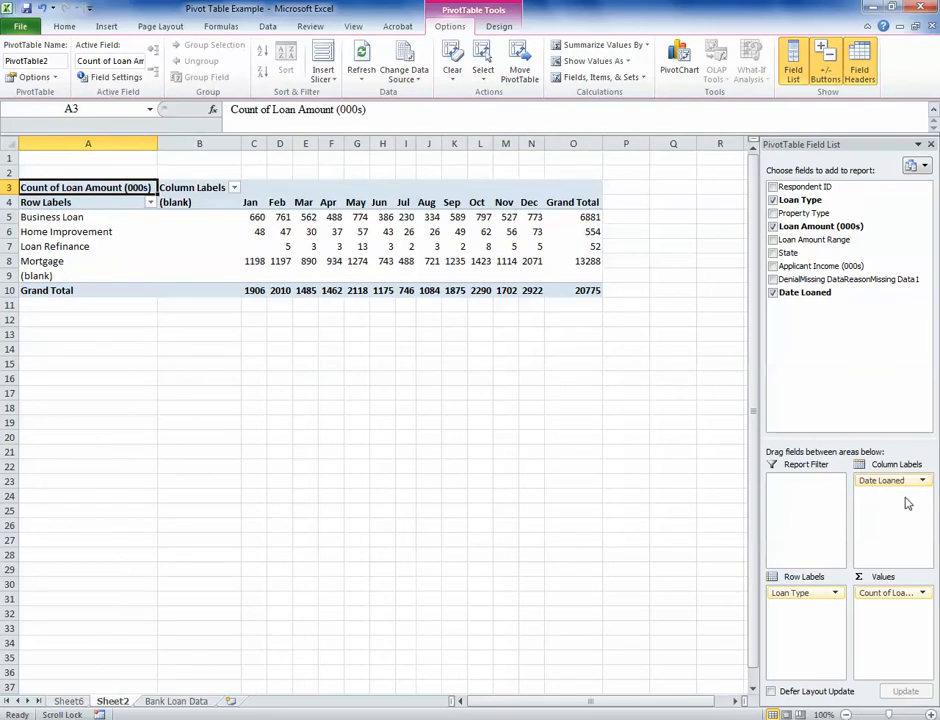
Step: Compare the PivotTable's month column labels with the individual Date Loaned entries in the Bank Loan Data sheet
{"action": "left_click", "coordinate": [254, 204]}
{"action": "left_click", "coordinate": [279, 204]}
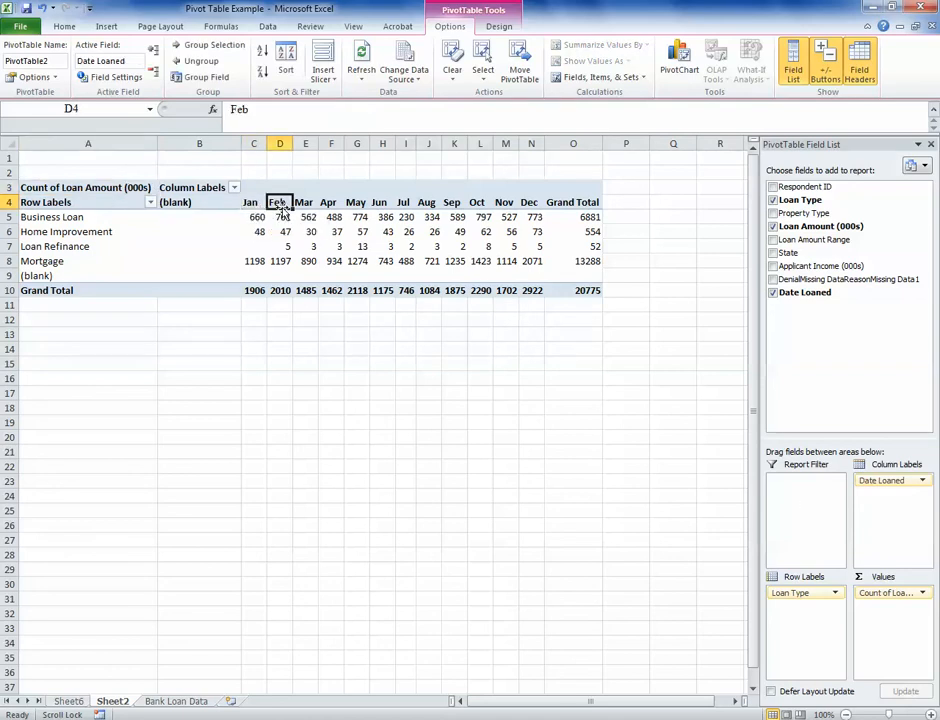
{"action": "left_click", "coordinate": [304, 204]}
{"action": "left_click", "coordinate": [327, 203]}
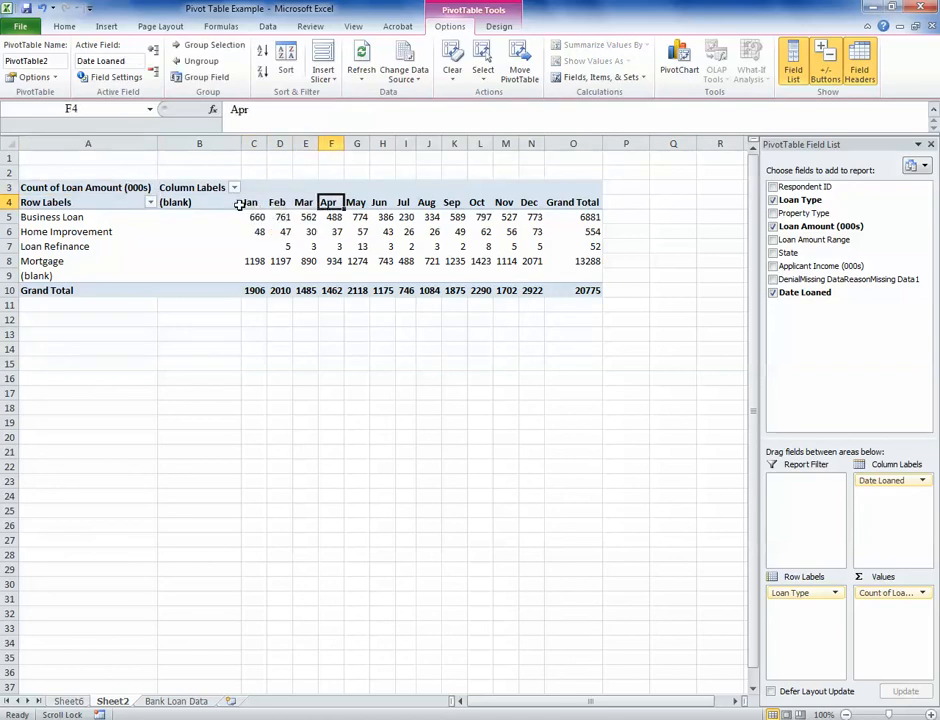
{"action": "left_click", "coordinate": [68, 701]}
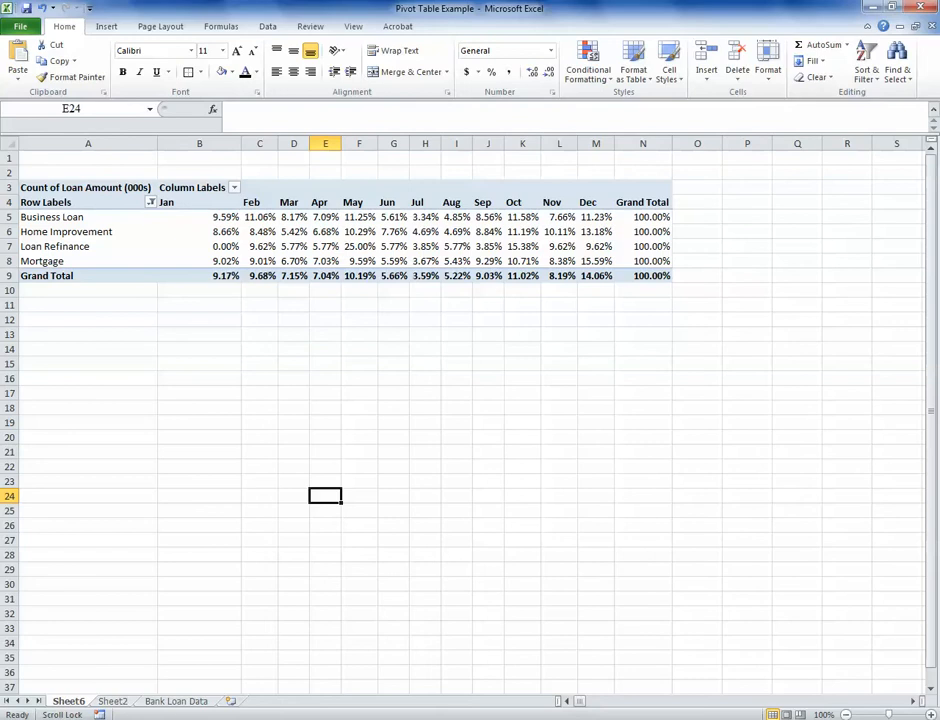
{"action": "left_click", "coordinate": [174, 702]}
{"action": "left_click", "coordinate": [738, 266]}
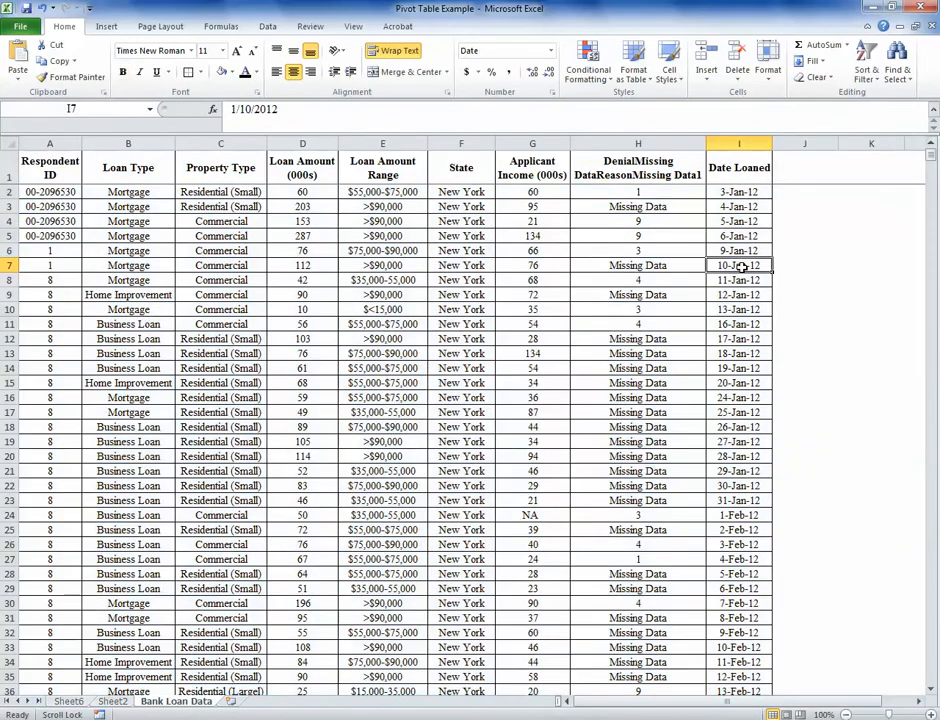
{"action": "left_click", "coordinate": [737, 281]}
{"action": "left_click", "coordinate": [752, 309]}
{"action": "left_click", "coordinate": [726, 324]}
{"action": "left_click", "coordinate": [718, 368]}
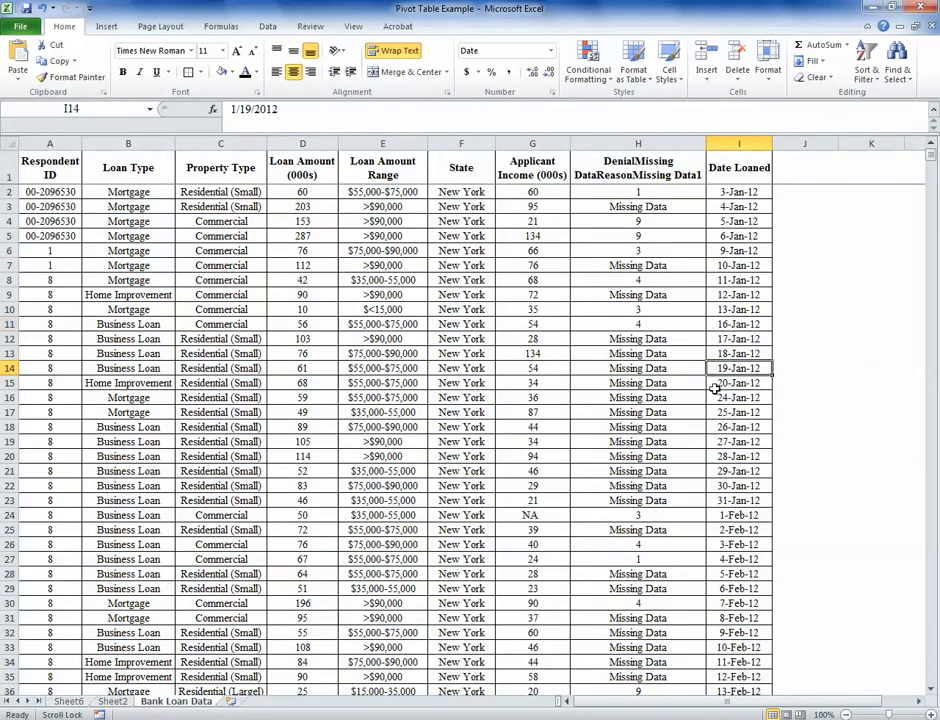
{"action": "left_click", "coordinate": [112, 701]}
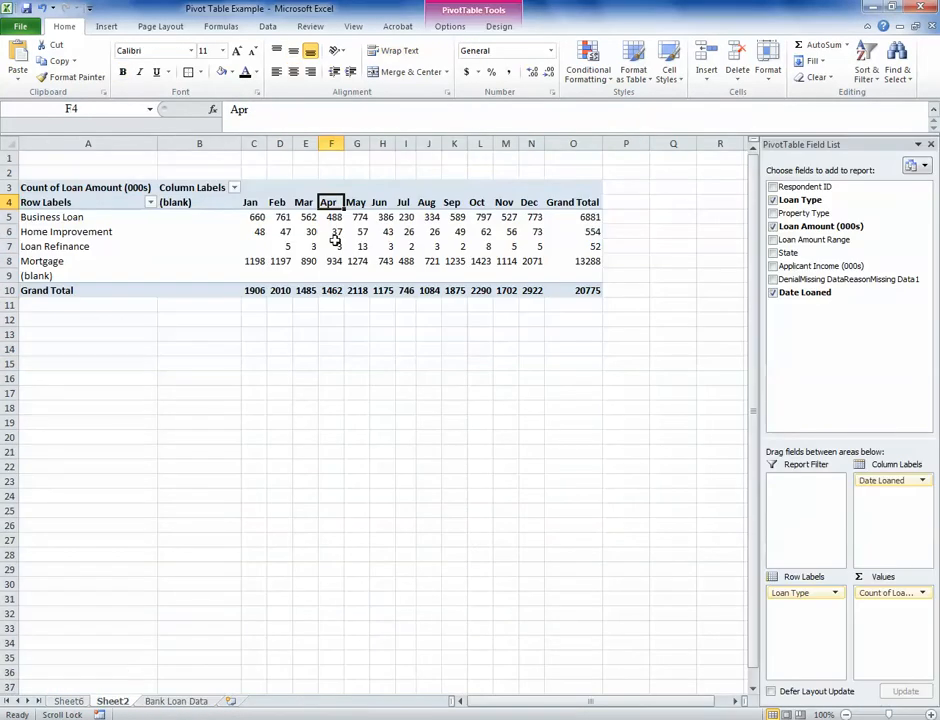
Step: Group the Date Loaned column labels by Quarters only, instead of by Months
{"action": "left_click", "coordinate": [251, 203]}
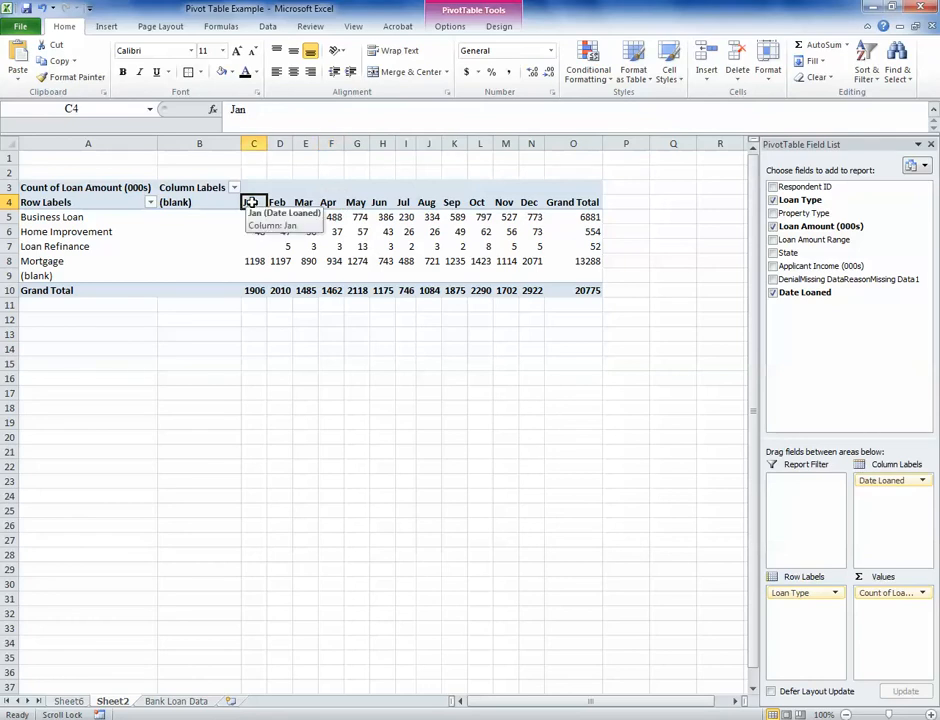
{"action": "right_click", "coordinate": [251, 203]}
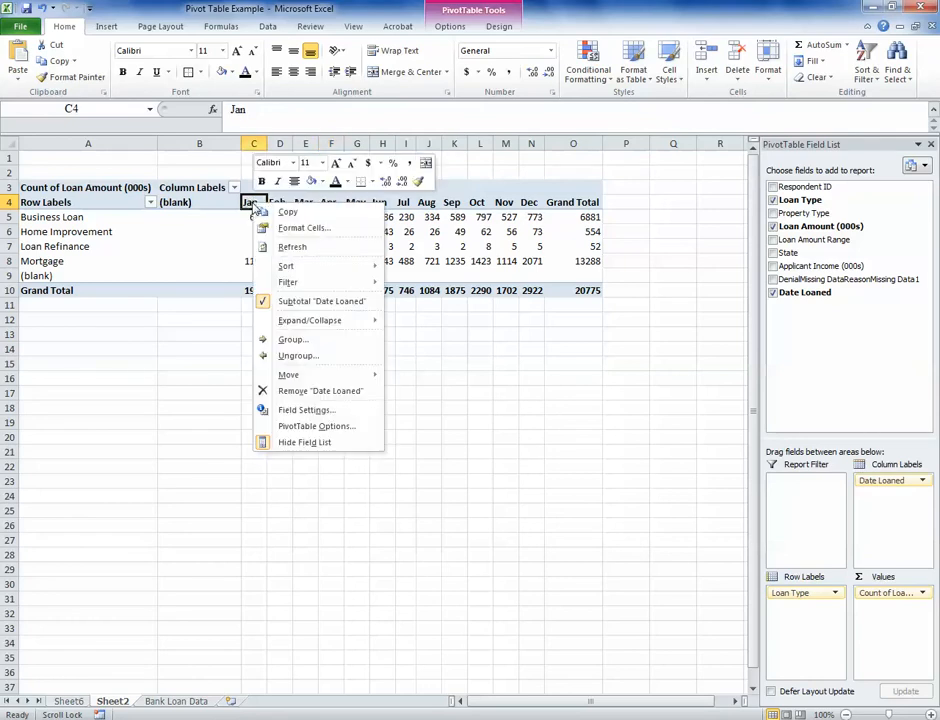
{"action": "left_click", "coordinate": [319, 344]}
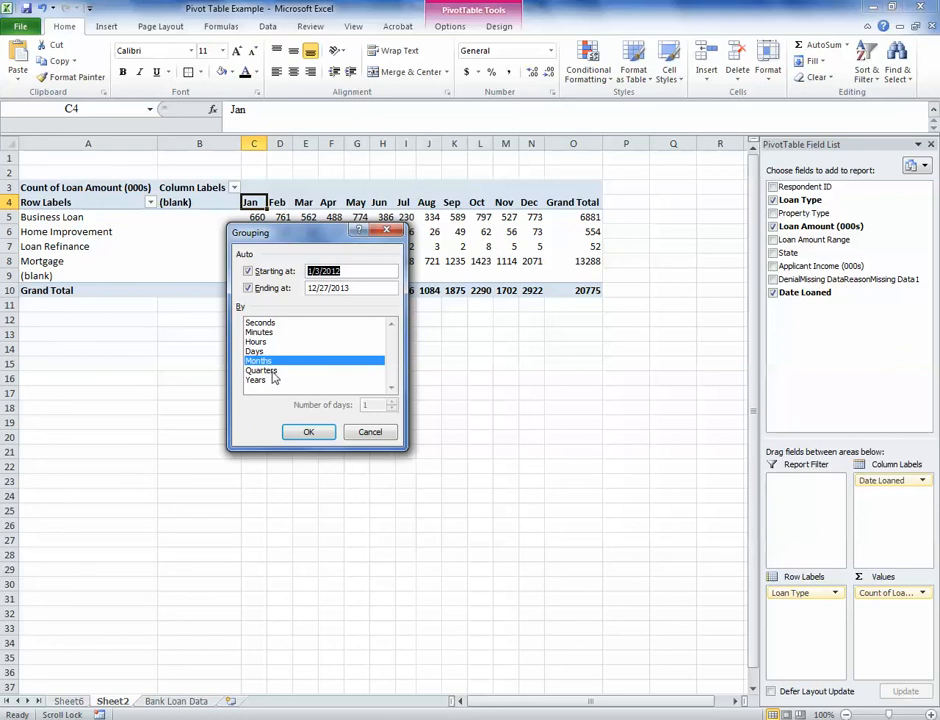
{"action": "left_click", "coordinate": [268, 372]}
{"action": "left_click", "coordinate": [281, 362]}
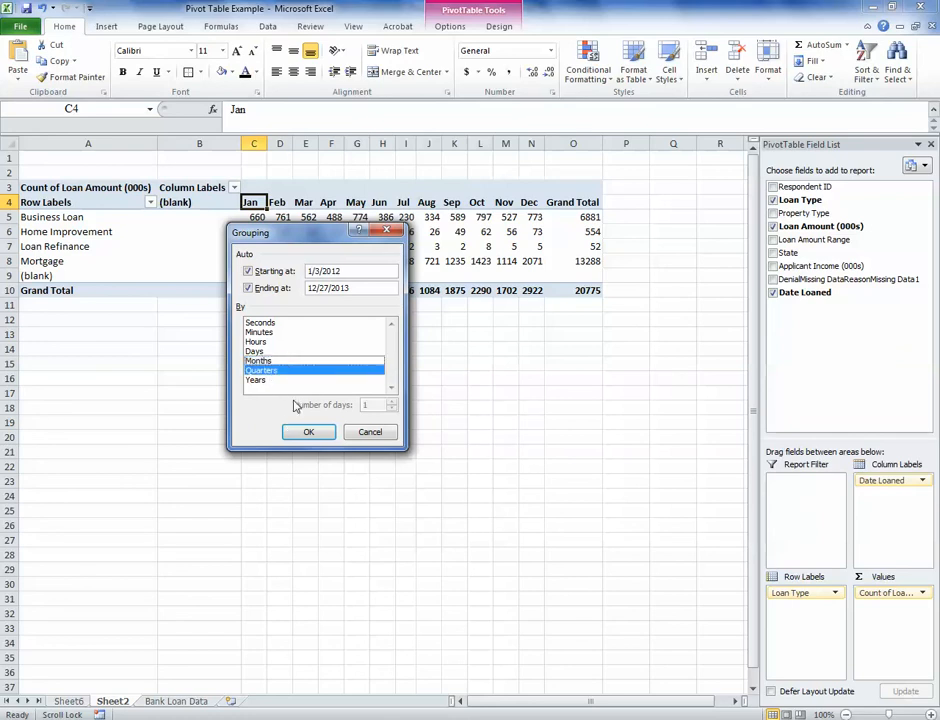
{"action": "left_click", "coordinate": [309, 433]}
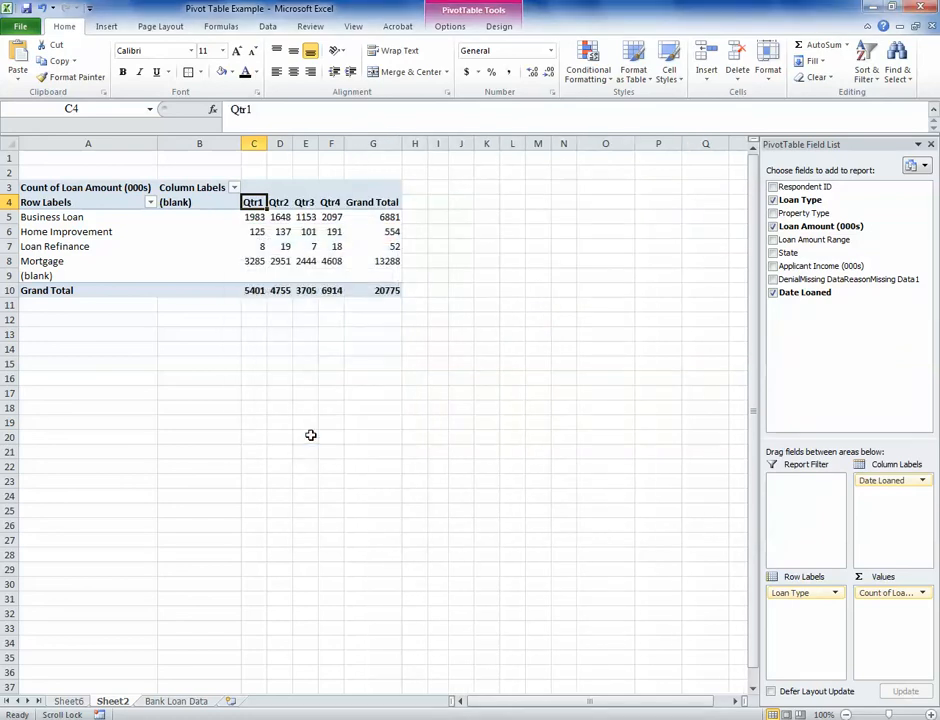
Step: Show the Loan Amount (000s) count values as % of Row Total
{"action": "left_click", "coordinate": [306, 232]}
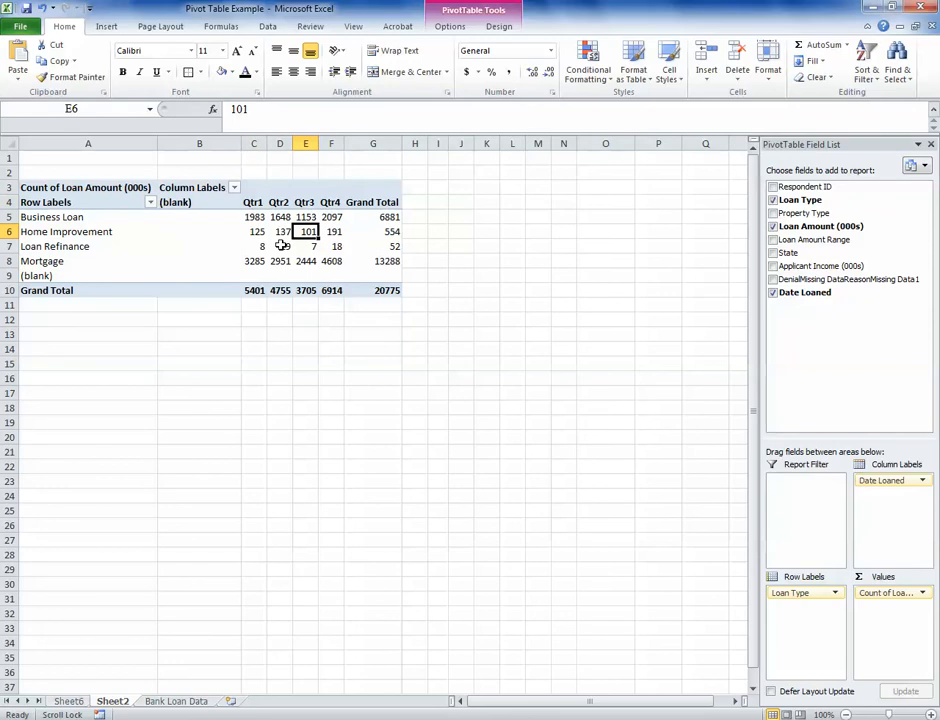
{"action": "left_click", "coordinate": [255, 218]}
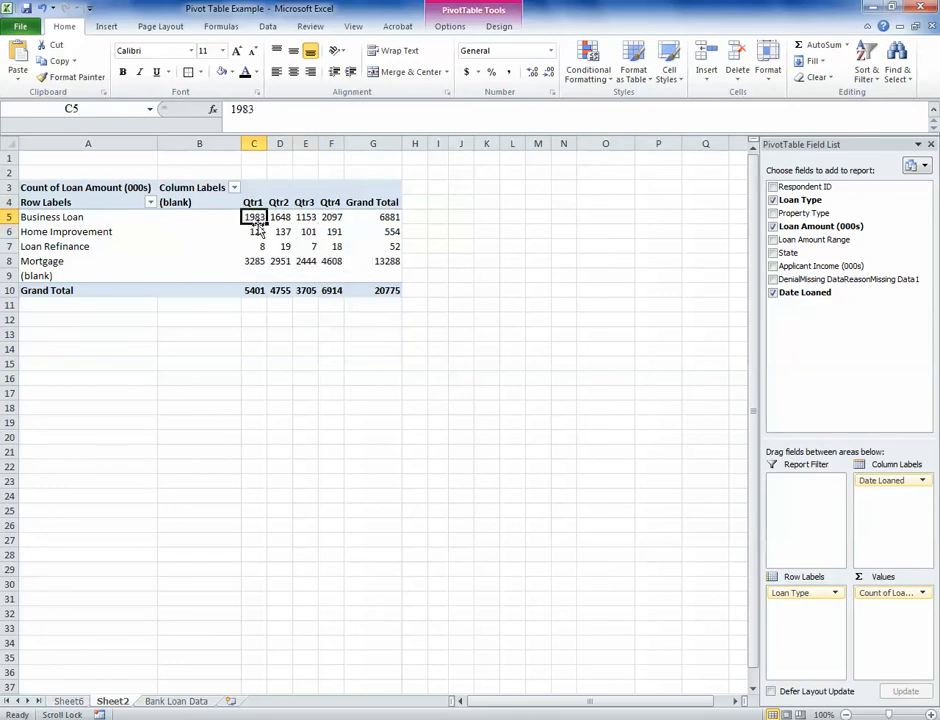
{"action": "mouse_move", "coordinate": [257, 218]}
{"action": "left_click", "coordinate": [924, 594]}
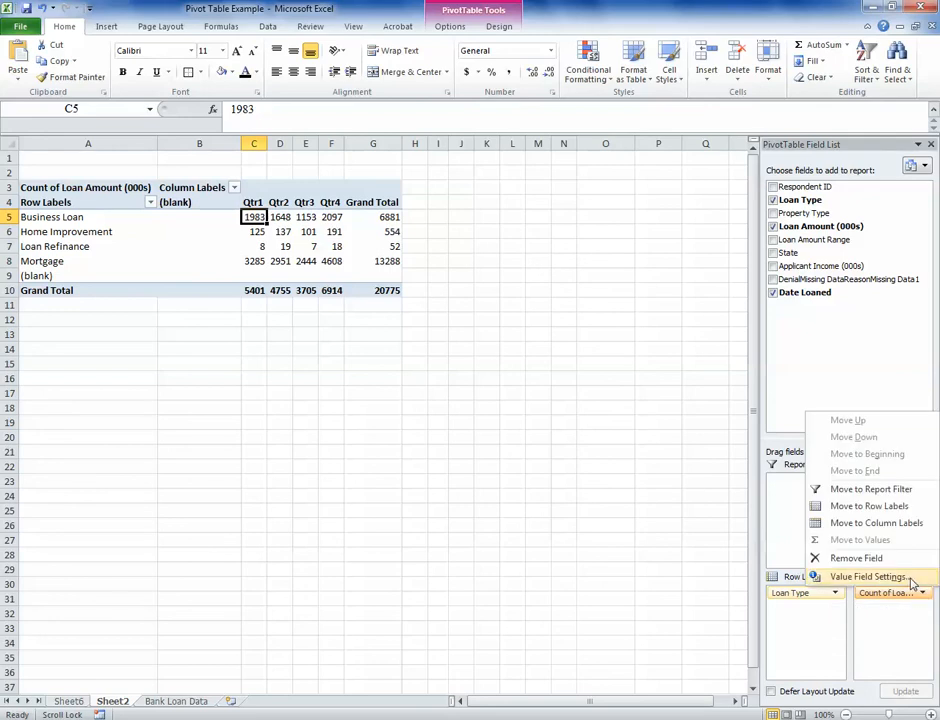
{"action": "left_click", "coordinate": [910, 578]}
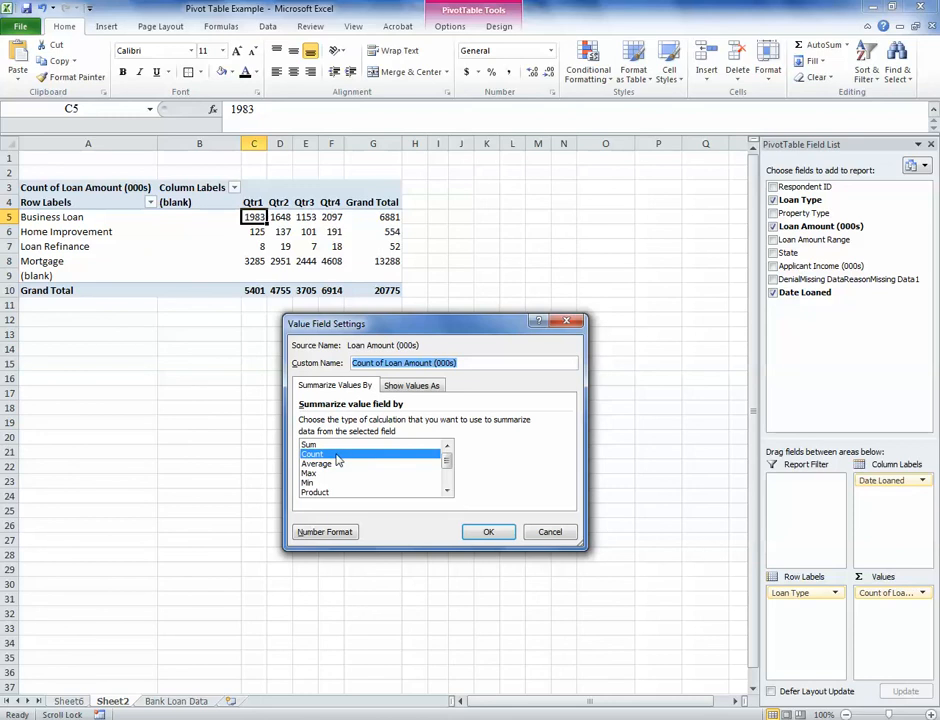
{"action": "left_click", "coordinate": [434, 389]}
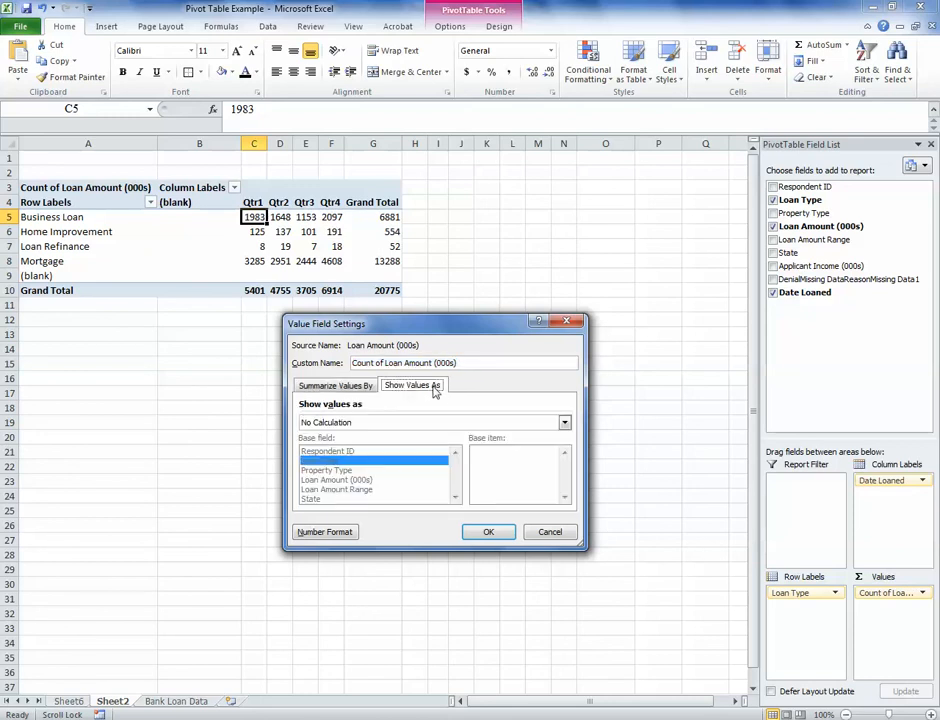
{"action": "left_click", "coordinate": [420, 423]}
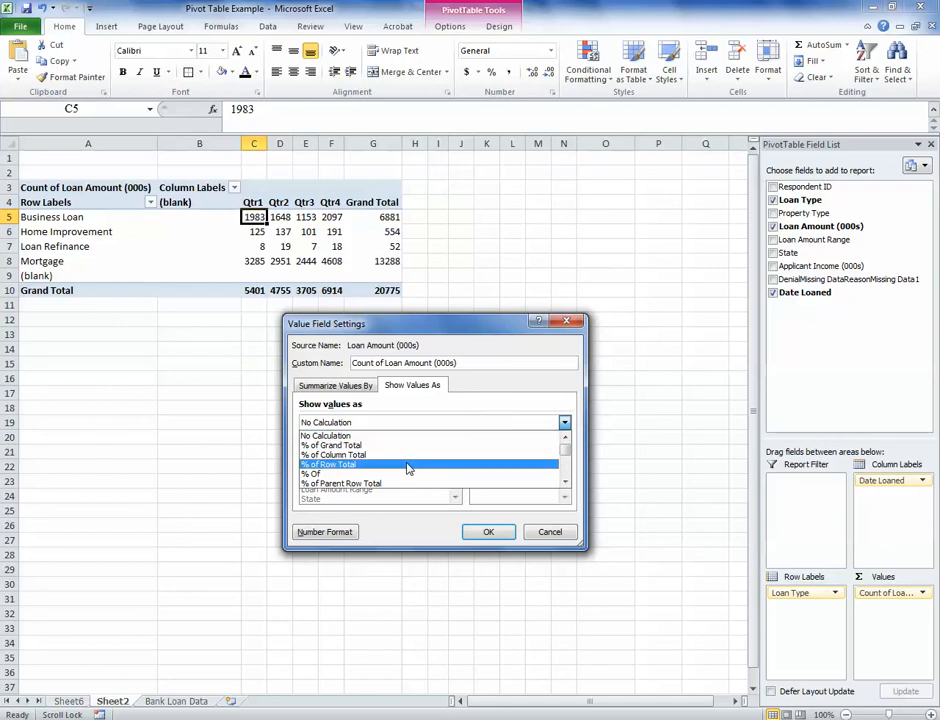
{"action": "left_click", "coordinate": [407, 468]}
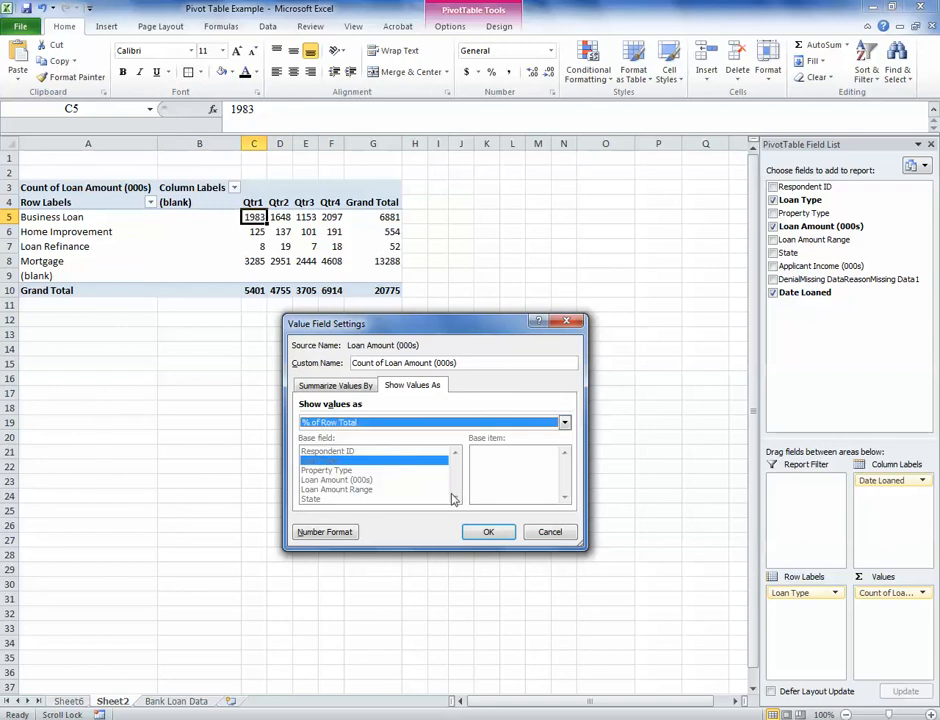
{"action": "left_click", "coordinate": [481, 529]}
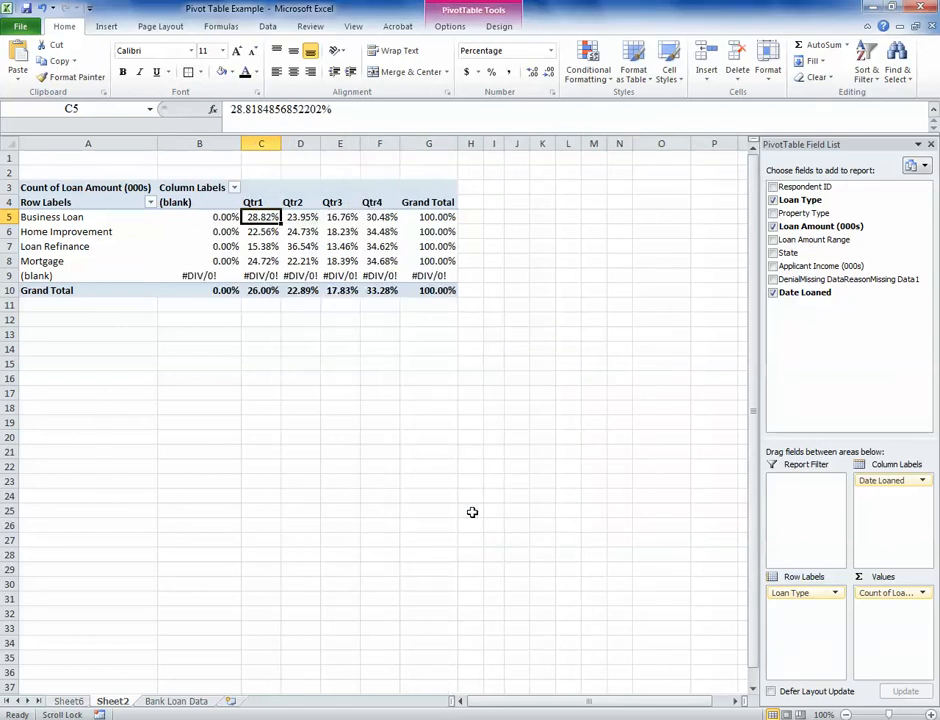
Step: Format the Count of Loan Amount (000s) values as Percentage with 0 decimal places through the value field's number format
{"action": "mouse_move", "coordinate": [310, 261]}
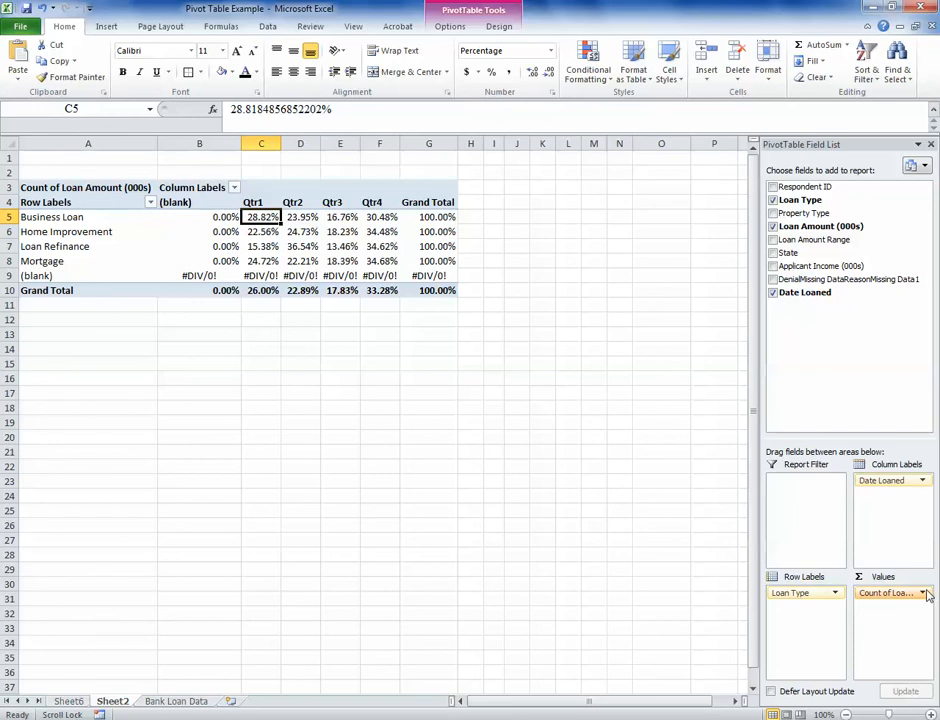
{"action": "left_click", "coordinate": [923, 594]}
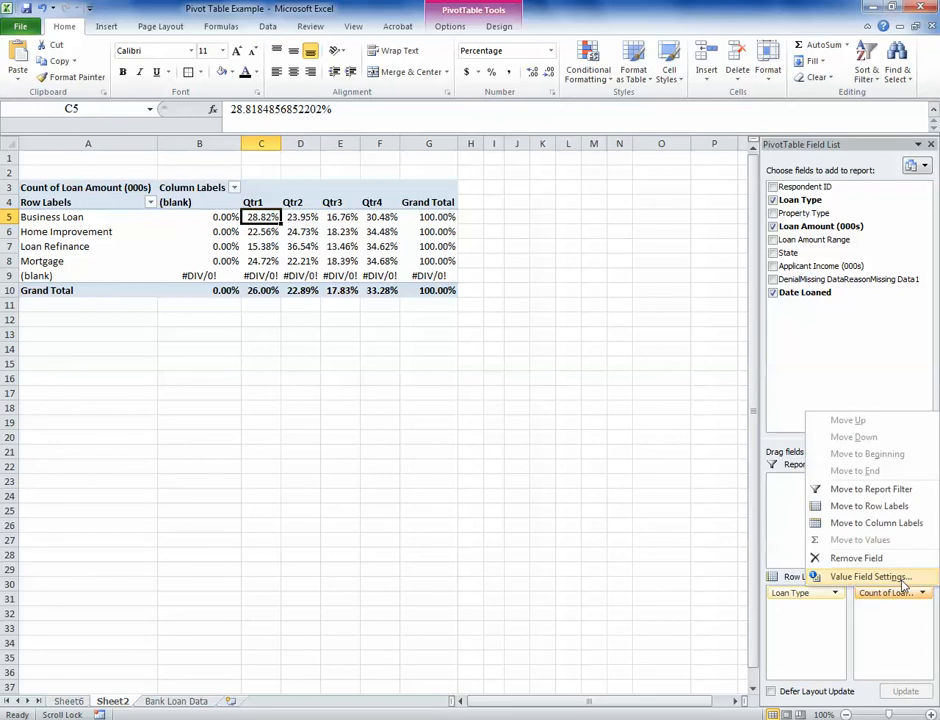
{"action": "left_click", "coordinate": [905, 580]}
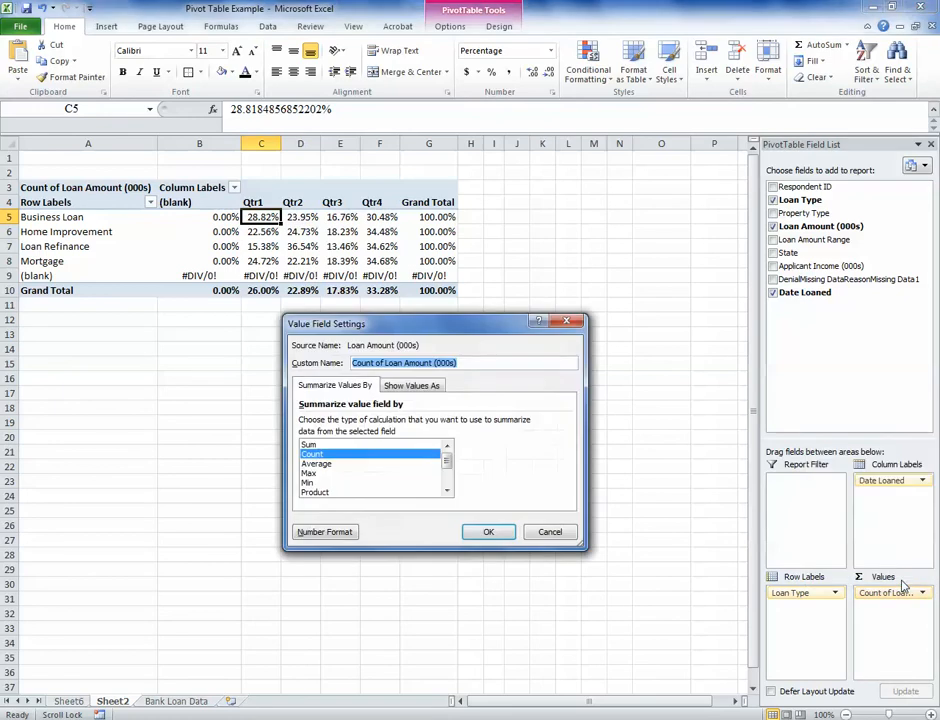
{"action": "left_click", "coordinate": [340, 535]}
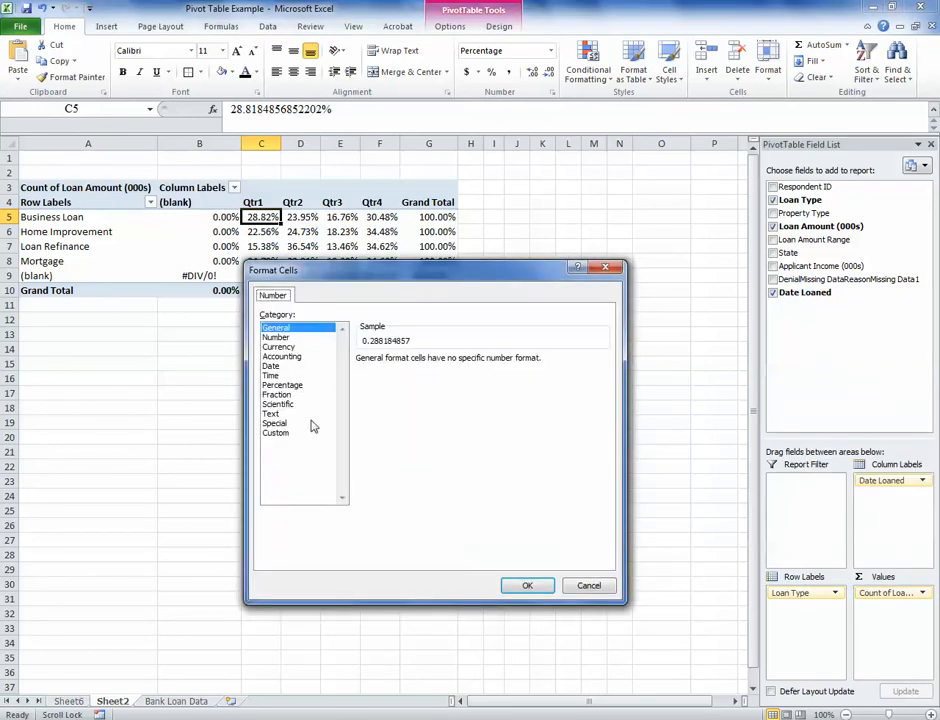
{"action": "left_click", "coordinate": [290, 385]}
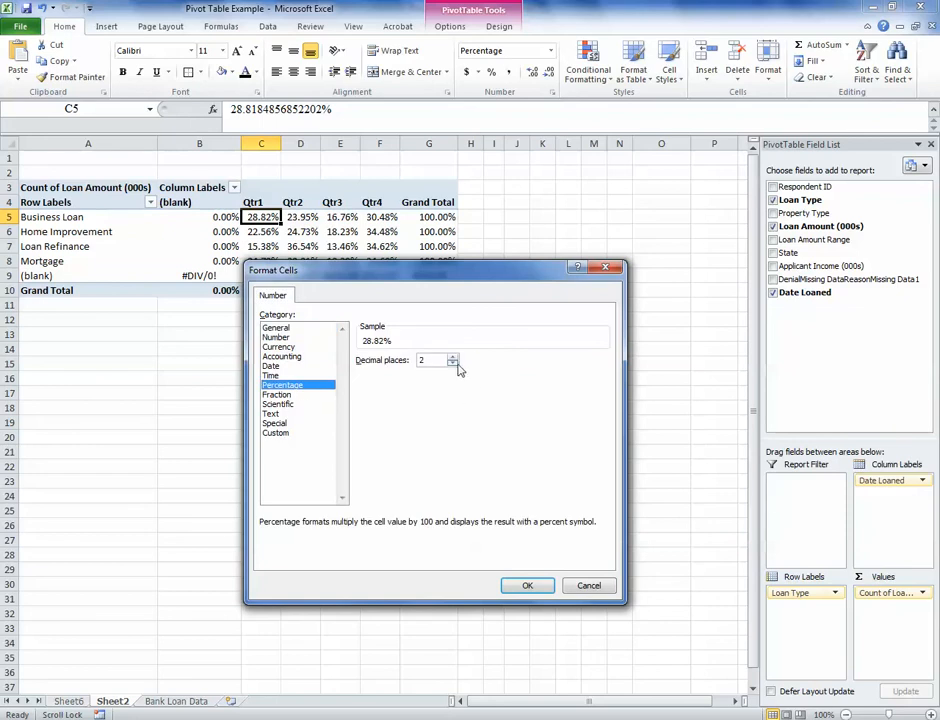
{"action": "left_click", "coordinate": [453, 363]}
{"action": "left_click", "coordinate": [453, 363]}
{"action": "left_click", "coordinate": [516, 590]}
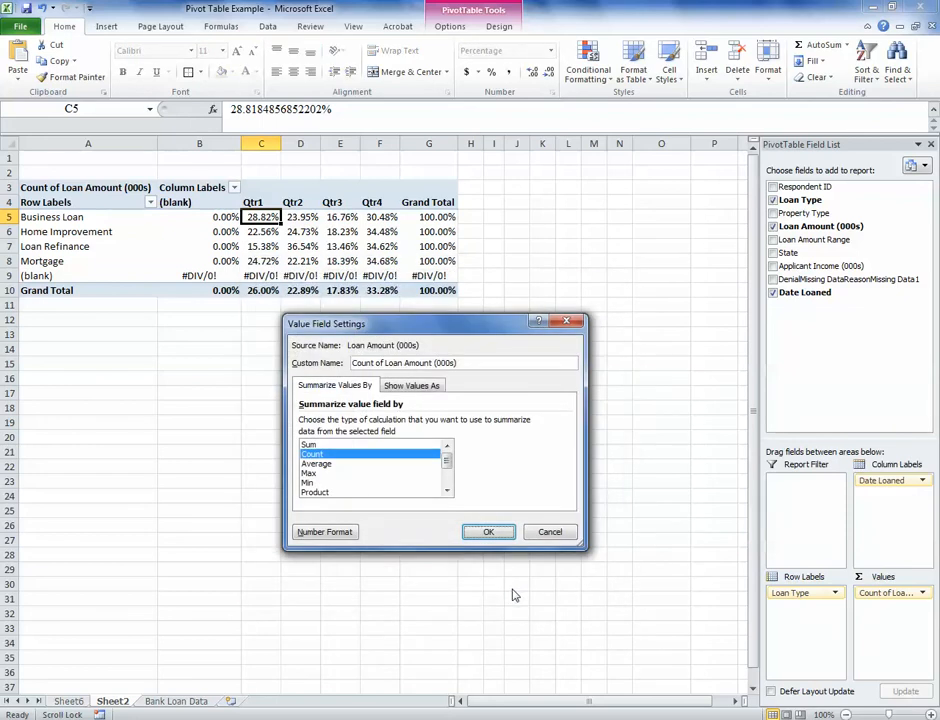
{"action": "left_click", "coordinate": [492, 532]}
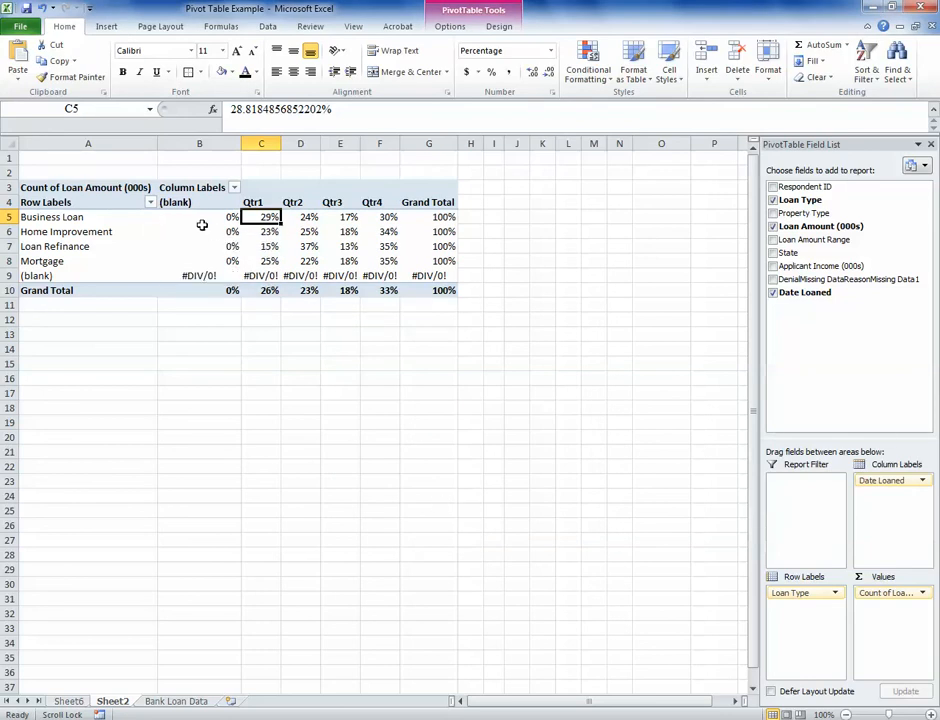
Step: Filter the (blank) loan type out of the PivotTable's row labels
{"action": "left_click", "coordinate": [151, 203]}
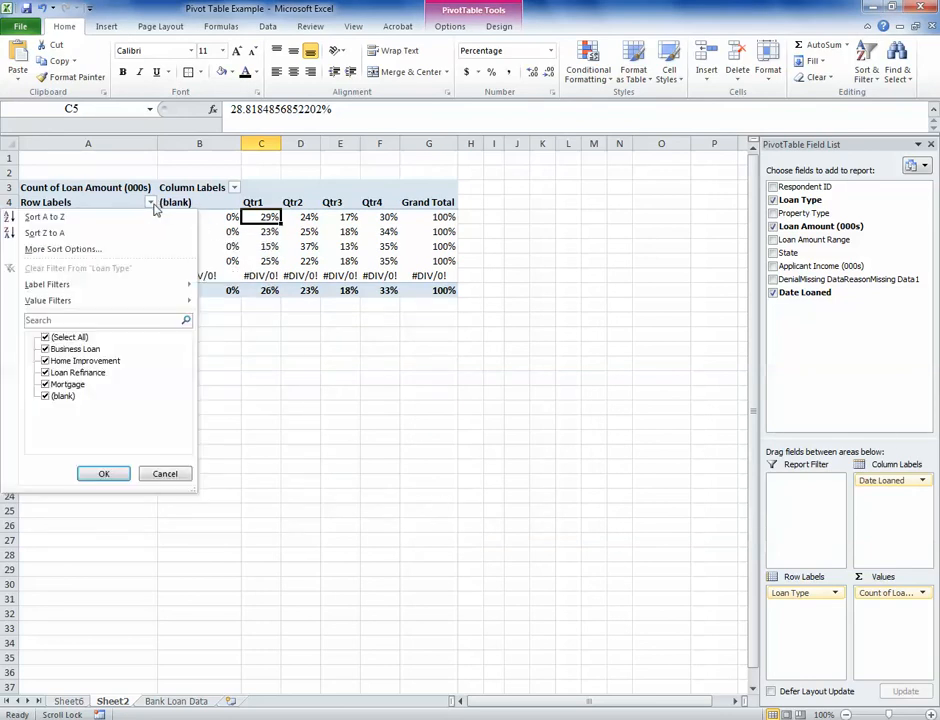
{"action": "left_click", "coordinate": [45, 396]}
{"action": "left_click", "coordinate": [104, 473]}
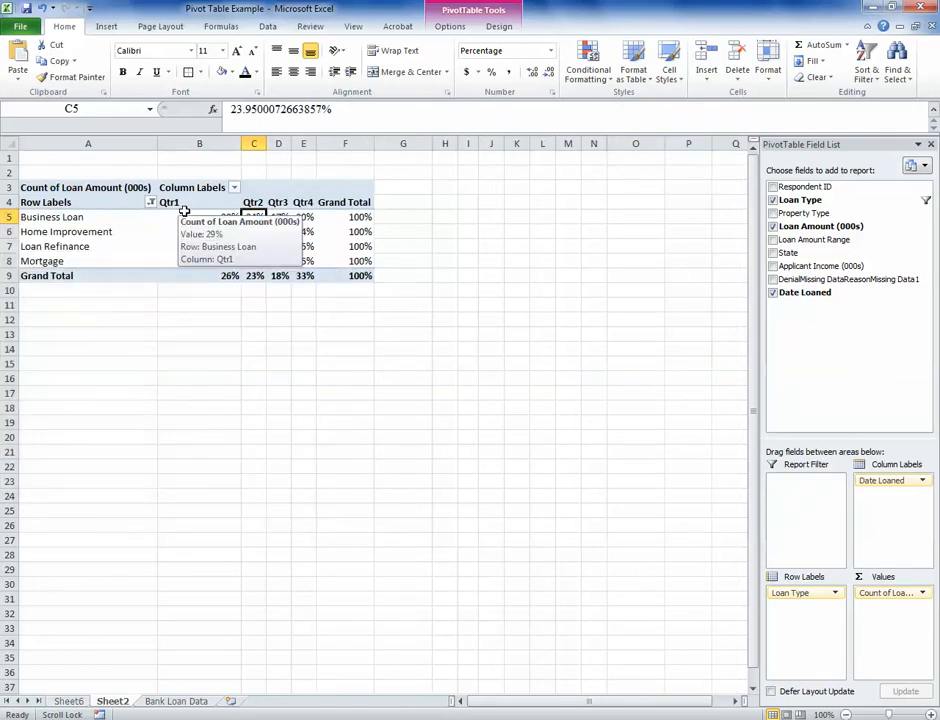
{"action": "left_click", "coordinate": [142, 305]}
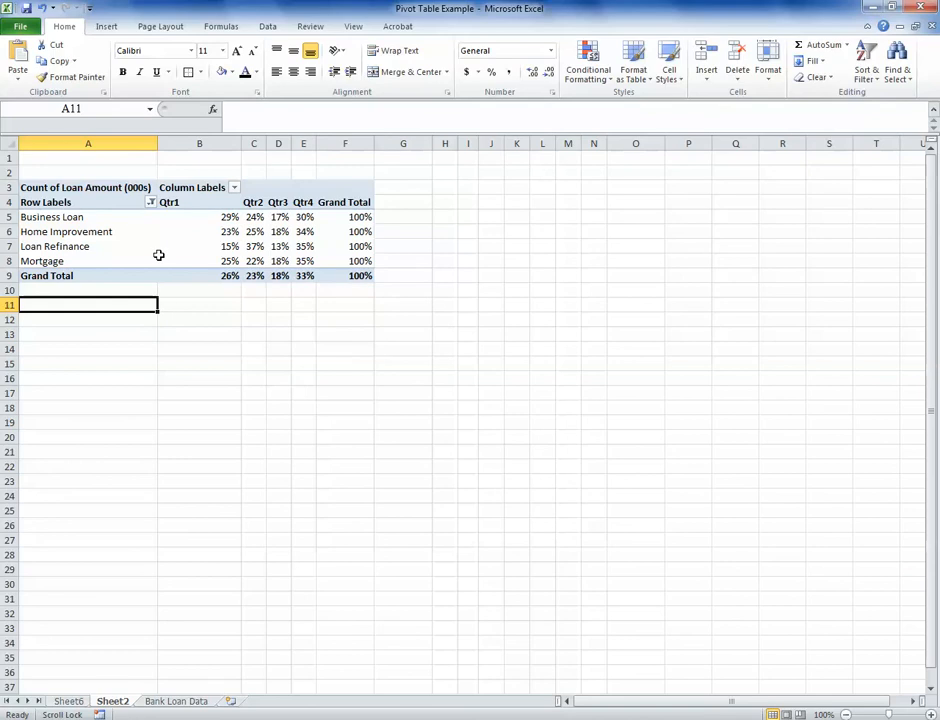
{"action": "left_click", "coordinate": [160, 257]}
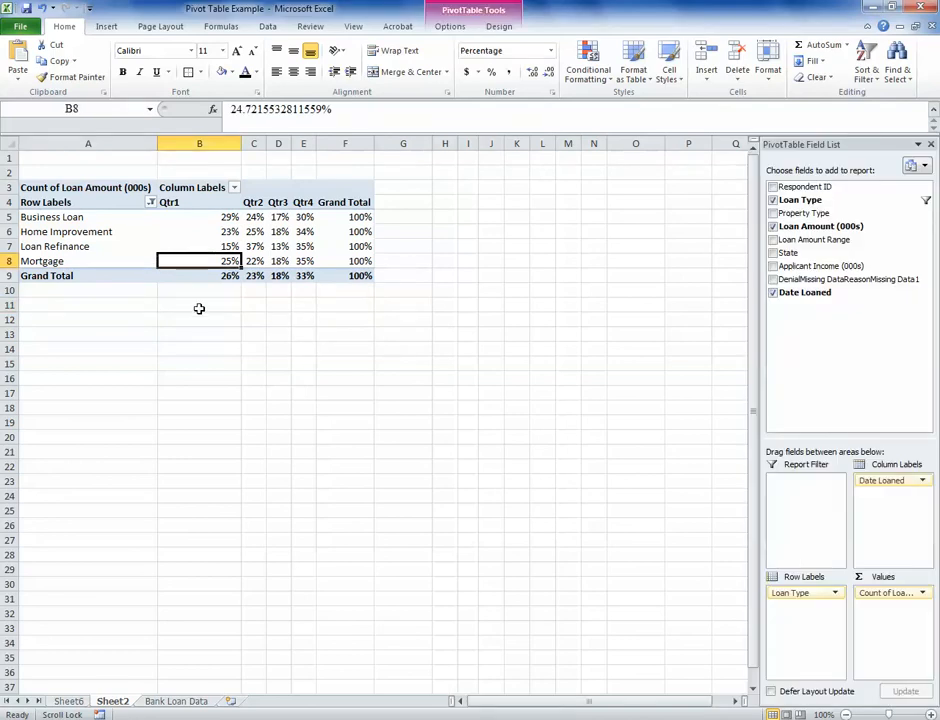
{"action": "mouse_move", "coordinate": [210, 239]}
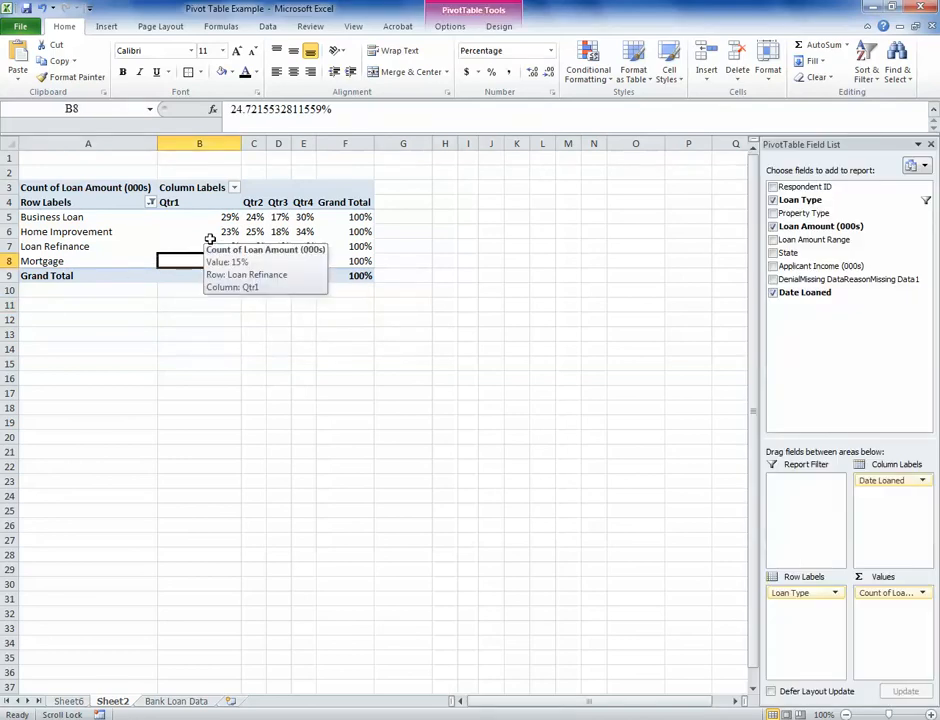